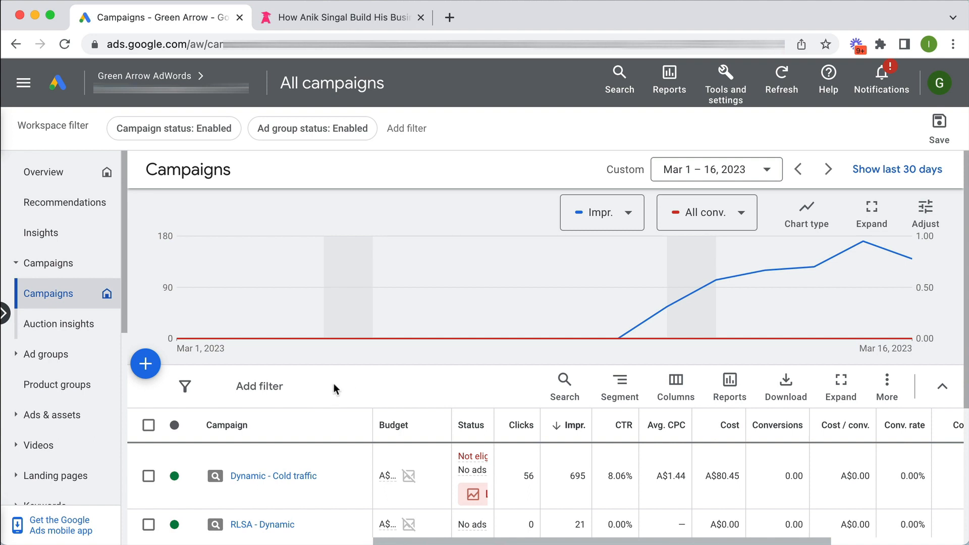
- Open the search terms report for the All web pages ad group in the Dynamic - Cold traffic campaign
{"action": "left_click", "coordinate": [277, 474]}
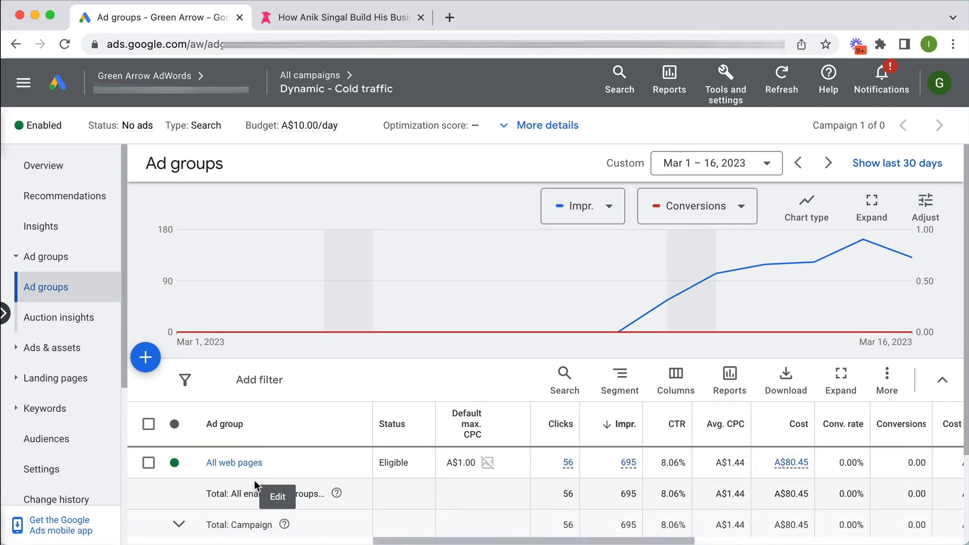
{"action": "left_click", "coordinate": [239, 461]}
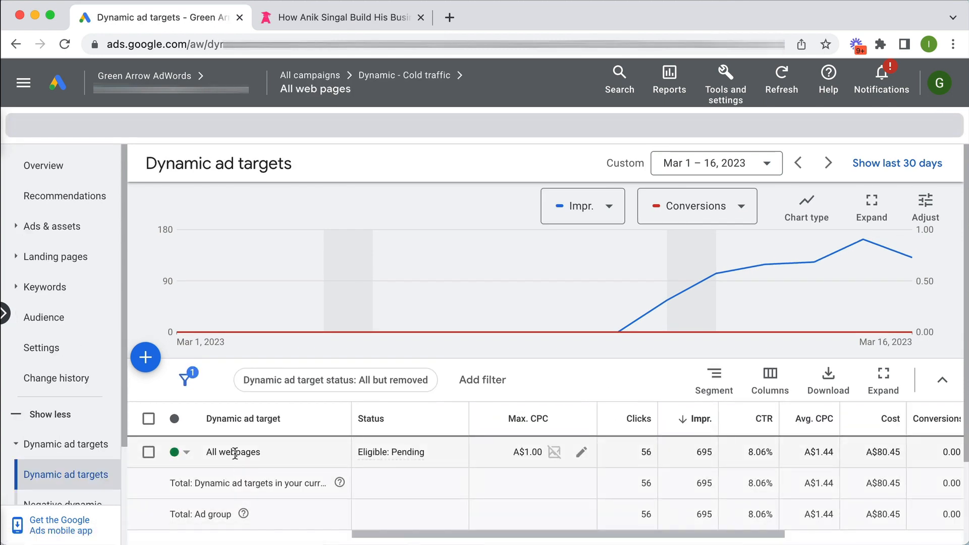
{"action": "scroll", "coordinate": [60, 404], "scroll_direction": "down", "scroll_amount": 3}
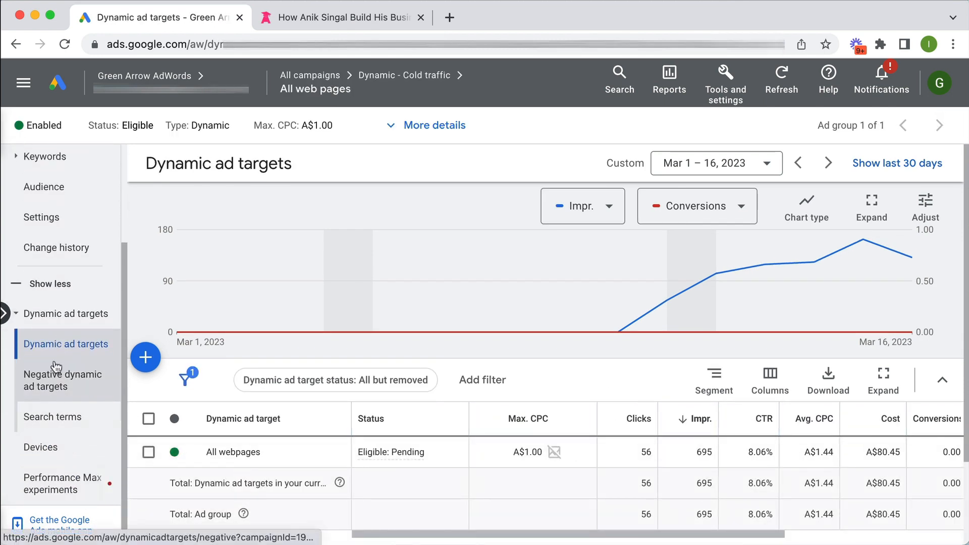
{"action": "left_click", "coordinate": [45, 418]}
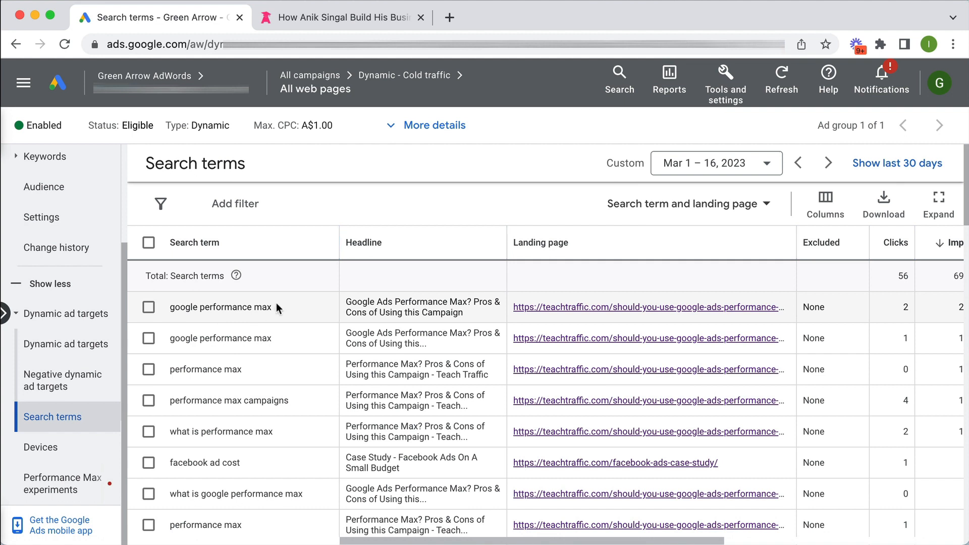
- Examine the first search term in the report and the ad headline generated for it
{"action": "left_click_drag", "start_coordinate": [276, 305], "coordinate": [175, 308]}
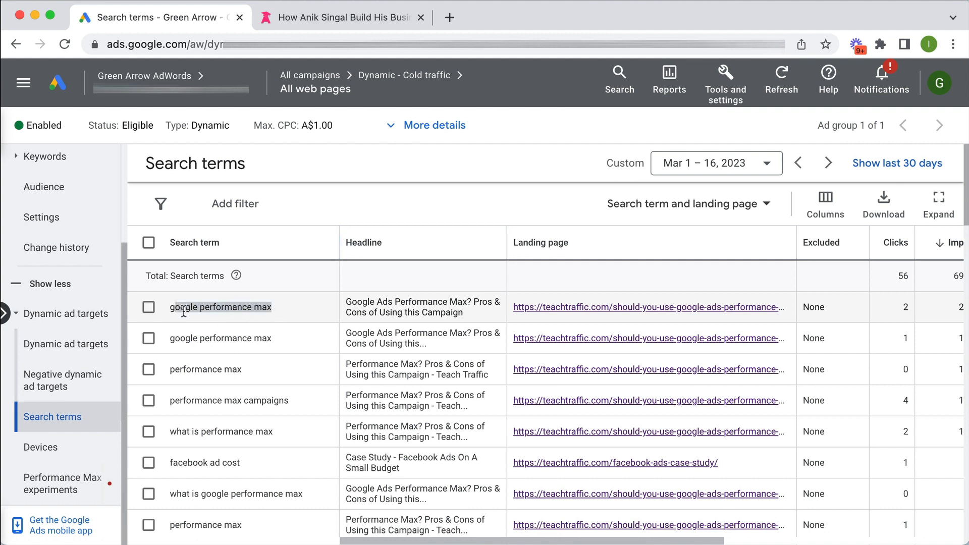
{"action": "left_click", "coordinate": [183, 312]}
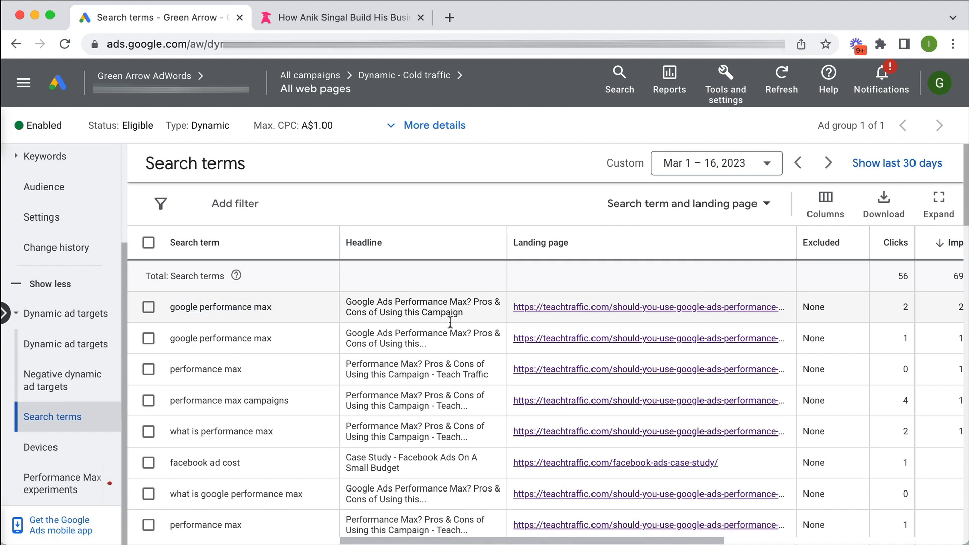
{"action": "left_click_drag", "start_coordinate": [483, 318], "coordinate": [368, 309]}
{"action": "left_click", "coordinate": [368, 309]}
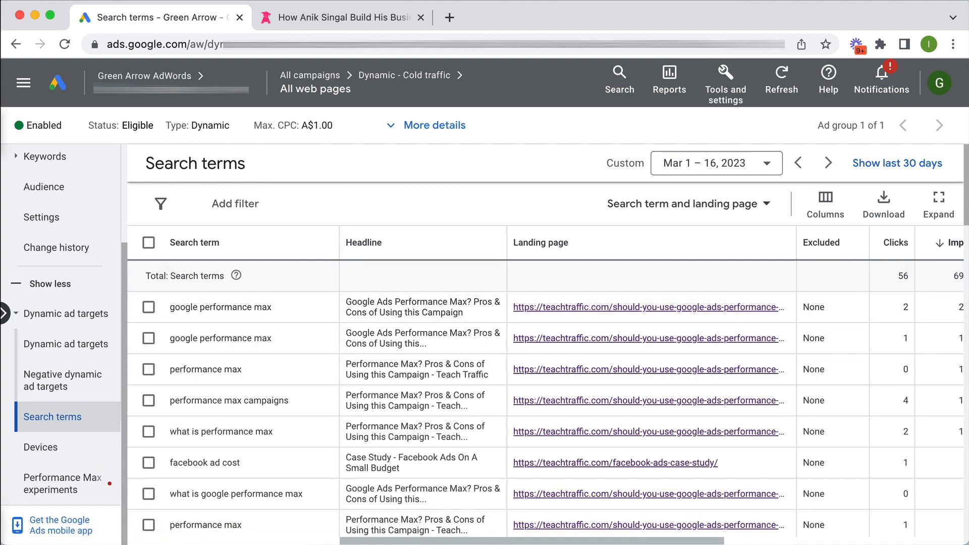
- Narrow the Clicks, Impr. and CTR columns slightly in the search terms table
{"action": "left_click_drag", "start_coordinate": [477, 541], "coordinate": [548, 542]}
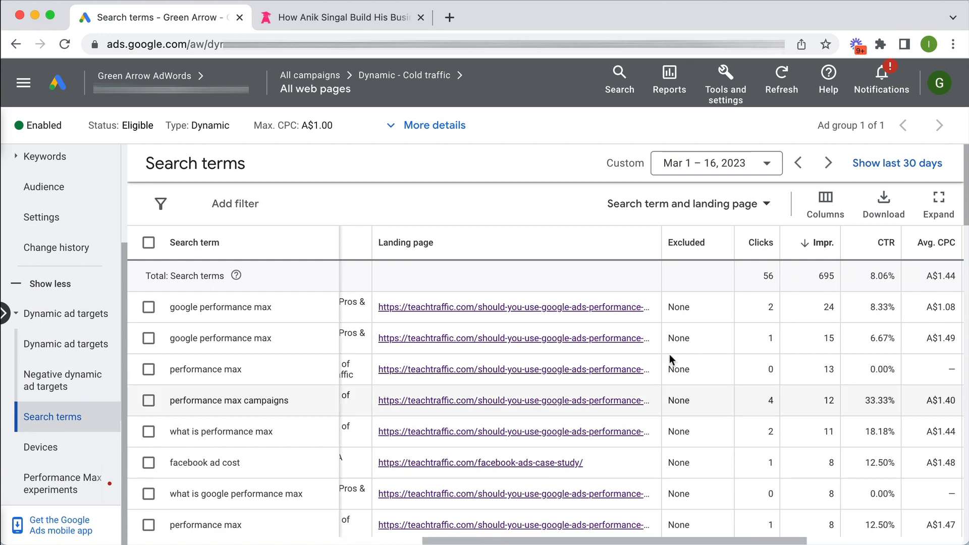
{"action": "left_click", "coordinate": [776, 240]}
{"action": "left_click", "coordinate": [804, 247]}
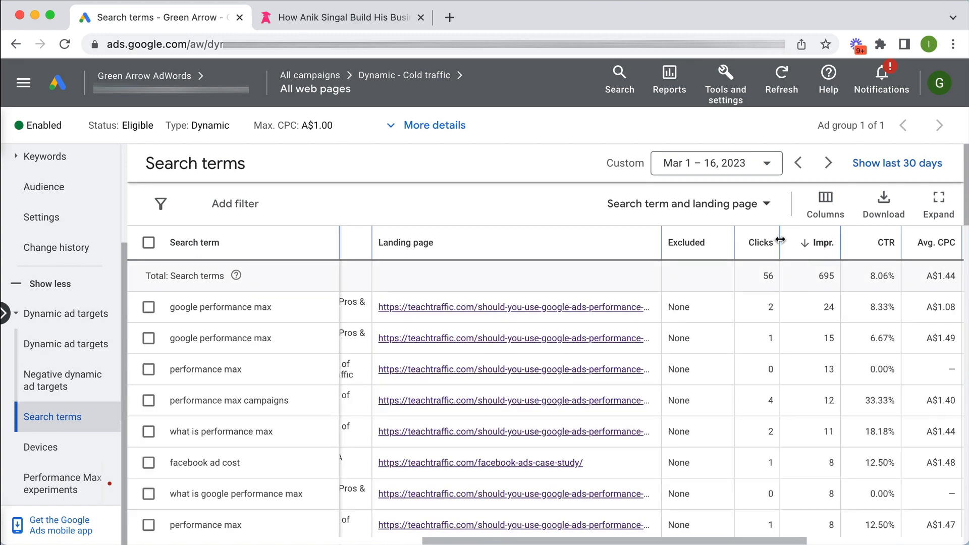
{"action": "left_click_drag", "start_coordinate": [780, 241], "coordinate": [777, 241]}
{"action": "left_click_drag", "start_coordinate": [837, 242], "coordinate": [826, 243]}
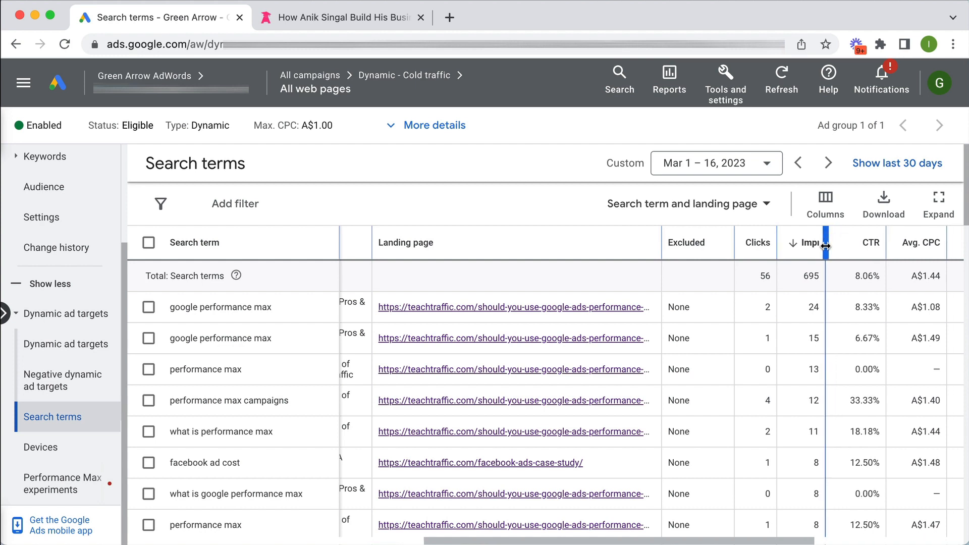
{"action": "left_click_drag", "start_coordinate": [886, 243], "coordinate": [877, 244]}
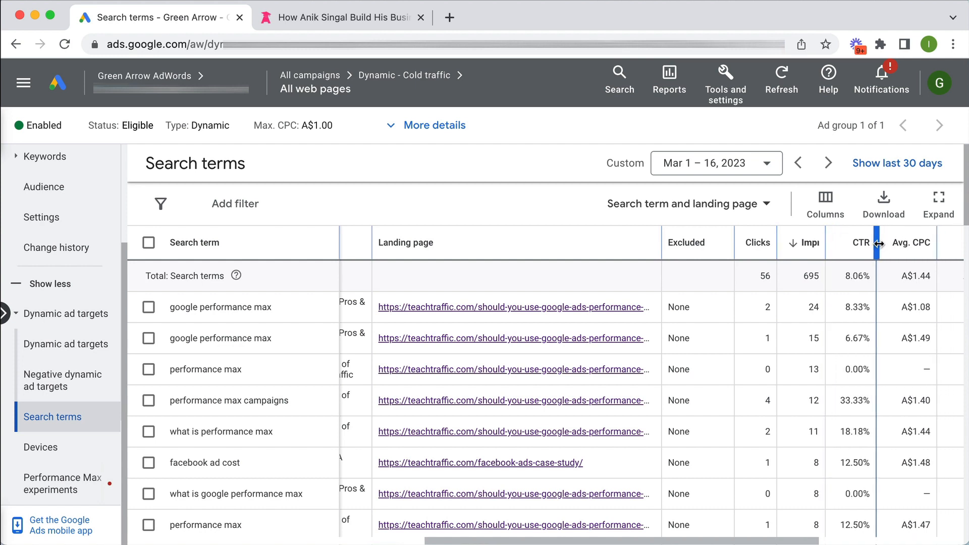
{"action": "left_click_drag", "start_coordinate": [771, 541], "coordinate": [685, 542]}
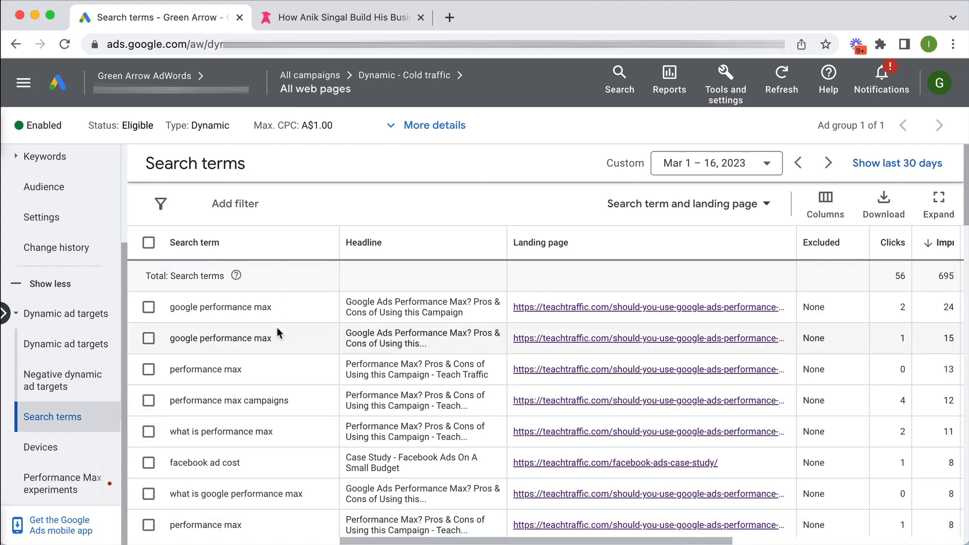
- Select the search term whose headline concerns building the LURN business from scratch
{"action": "scroll", "coordinate": [276, 327], "scroll_direction": "down", "scroll_amount": 4}
{"action": "scroll", "coordinate": [277, 327], "scroll_direction": "down", "scroll_amount": 2}
{"action": "scroll", "coordinate": [276, 327], "scroll_direction": "up", "scroll_amount": 1}
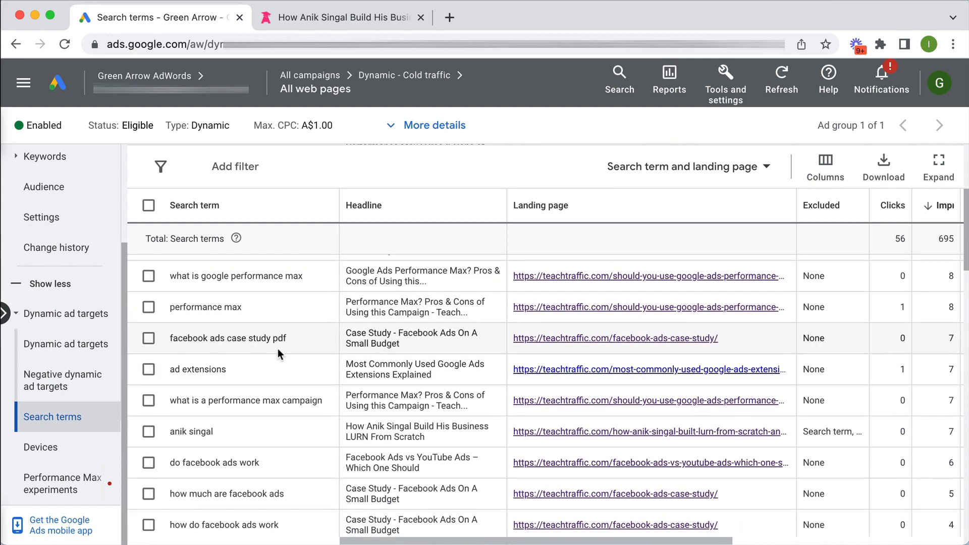
{"action": "scroll", "coordinate": [248, 428], "scroll_direction": "down", "scroll_amount": 1}
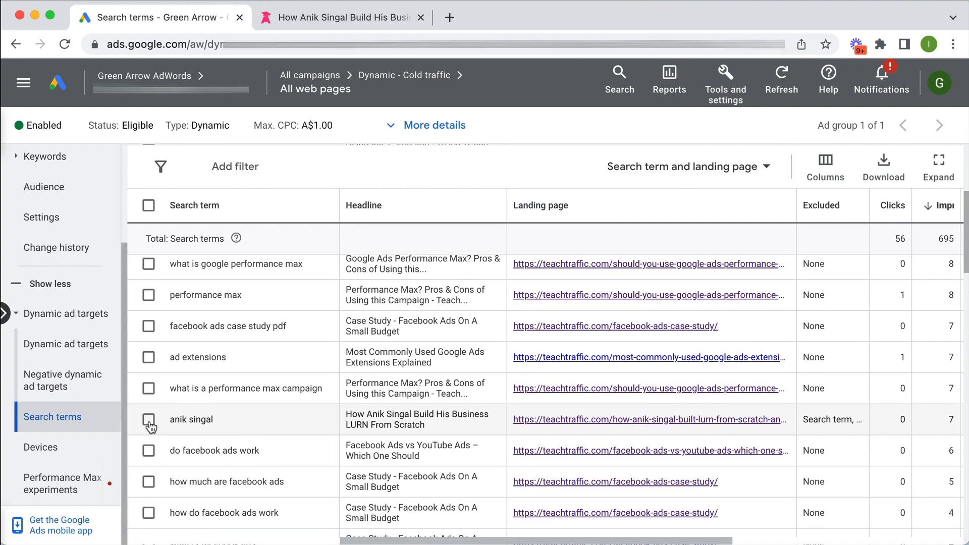
{"action": "left_click", "coordinate": [148, 420]}
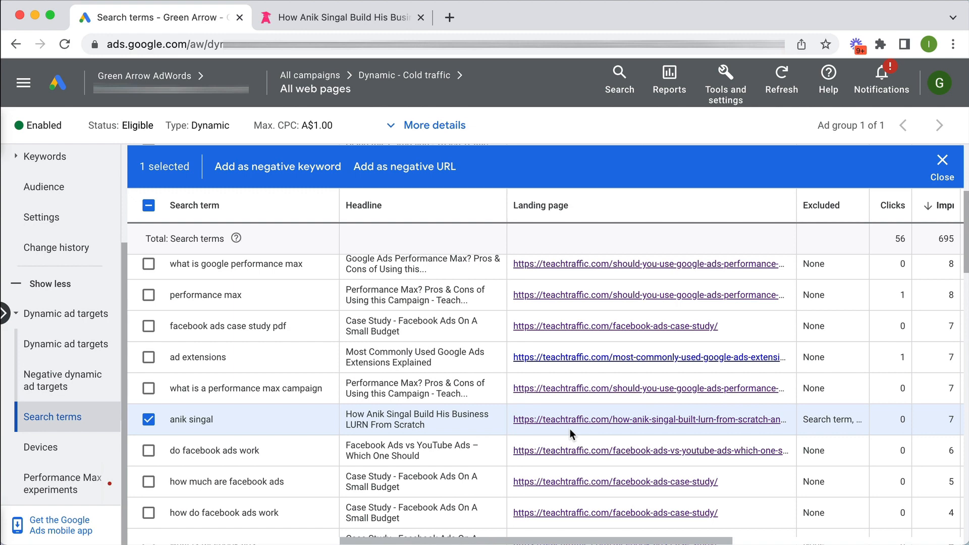
- Review the LURN podcast landing page in the other browser tab and compare it with the selected search term
{"action": "left_click", "coordinate": [348, 18]}
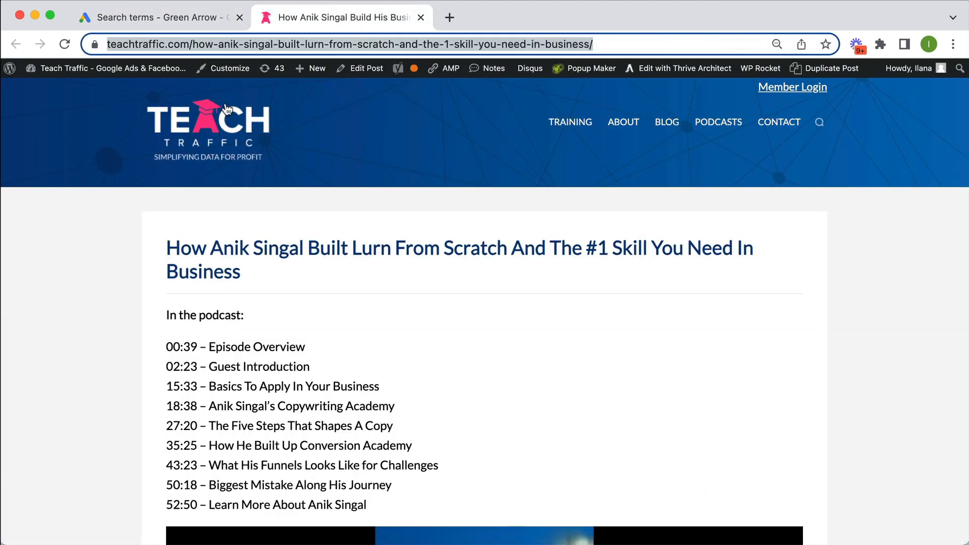
{"action": "scroll", "coordinate": [694, 428], "scroll_direction": "down", "scroll_amount": 1}
{"action": "scroll", "coordinate": [693, 419], "scroll_direction": "down", "scroll_amount": 2}
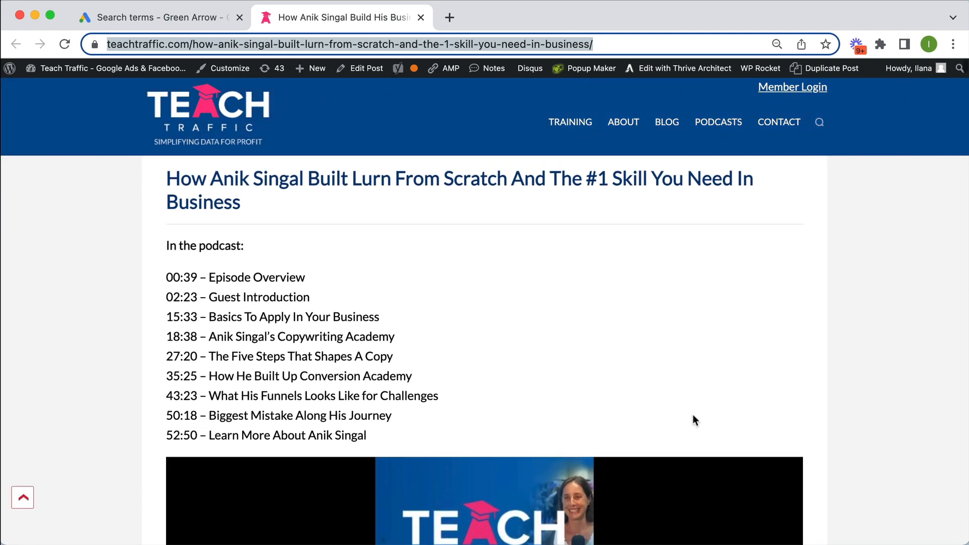
{"action": "scroll", "coordinate": [693, 420], "scroll_direction": "up", "scroll_amount": 2}
{"action": "left_click", "coordinate": [185, 25]}
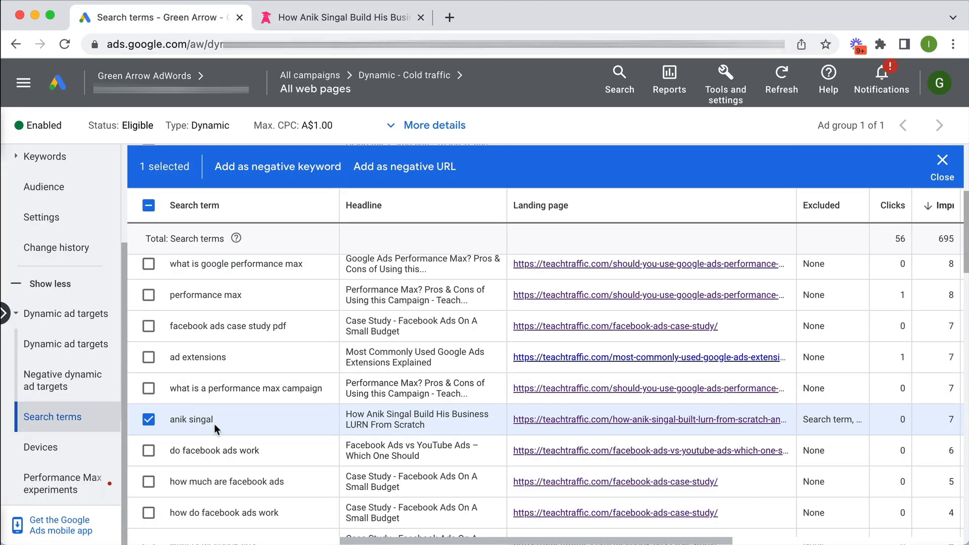
{"action": "left_click_drag", "start_coordinate": [213, 419], "coordinate": [175, 419]}
{"action": "left_click", "coordinate": [255, 418]}
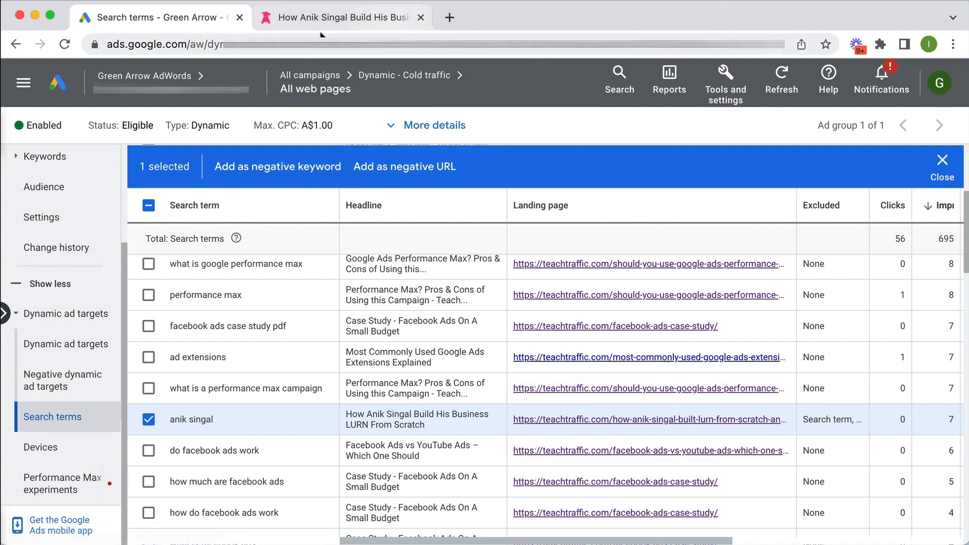
- Copy the full URL of the LURN podcast page and return to the Google Ads search terms report
{"action": "left_click", "coordinate": [331, 18]}
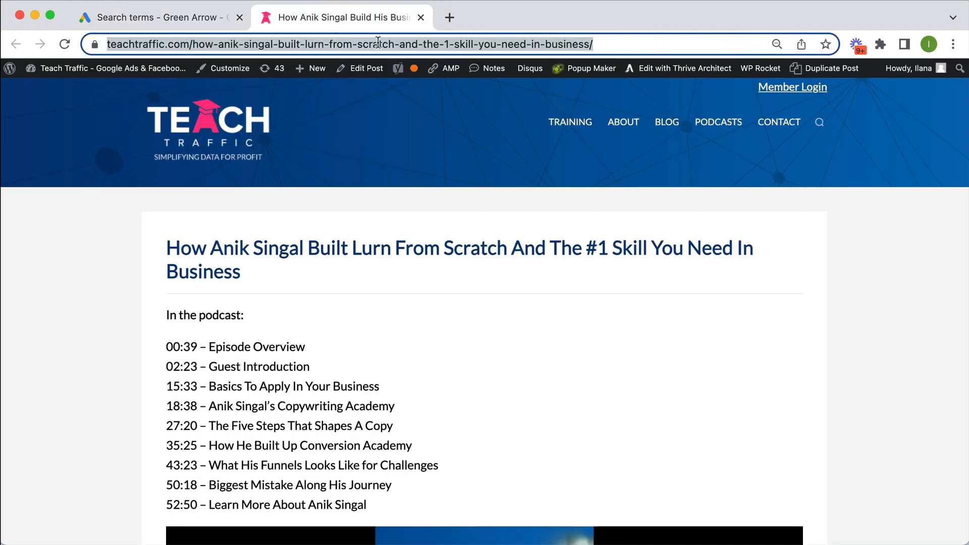
{"action": "left_click", "coordinate": [177, 15]}
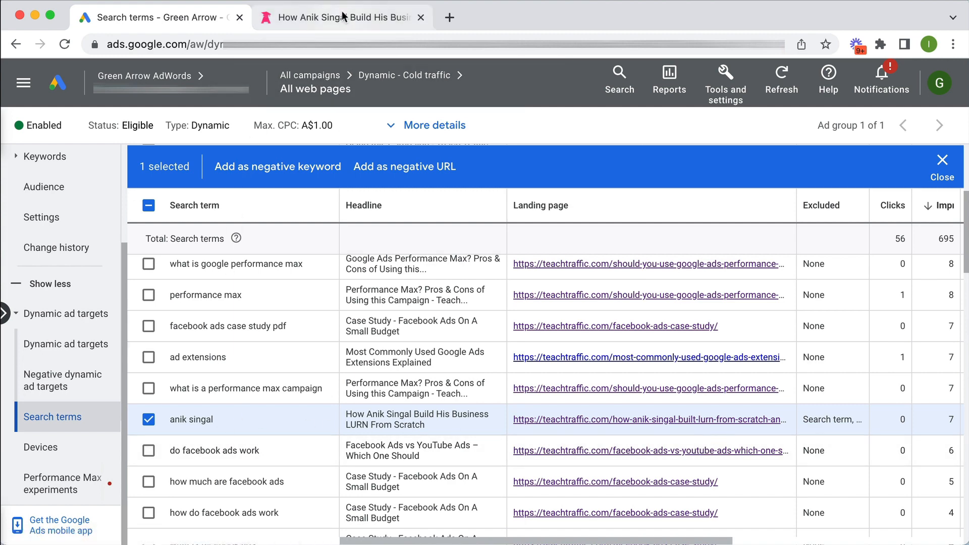
{"action": "left_click", "coordinate": [323, 18]}
{"action": "left_click", "coordinate": [304, 43]}
{"action": "key", "text": "super+c"}
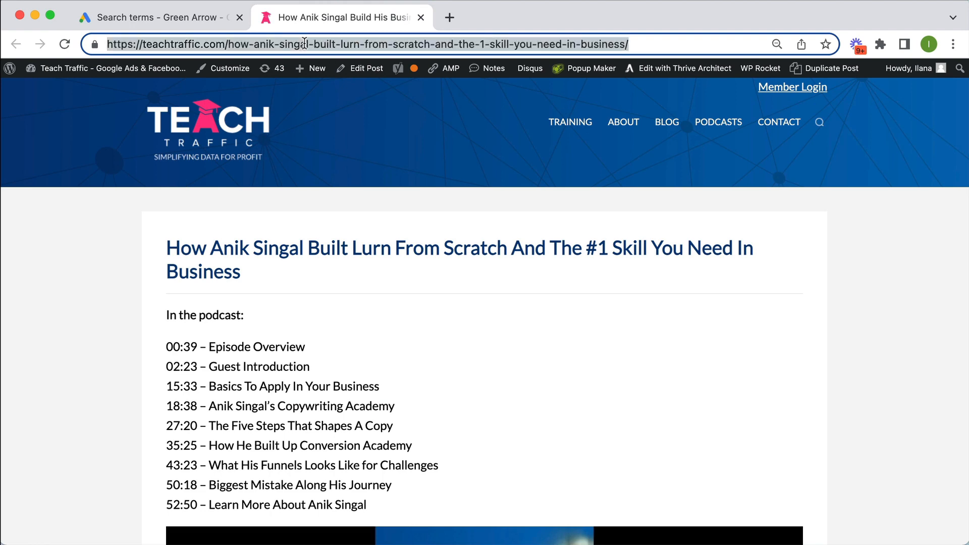
{"action": "left_click", "coordinate": [190, 19]}
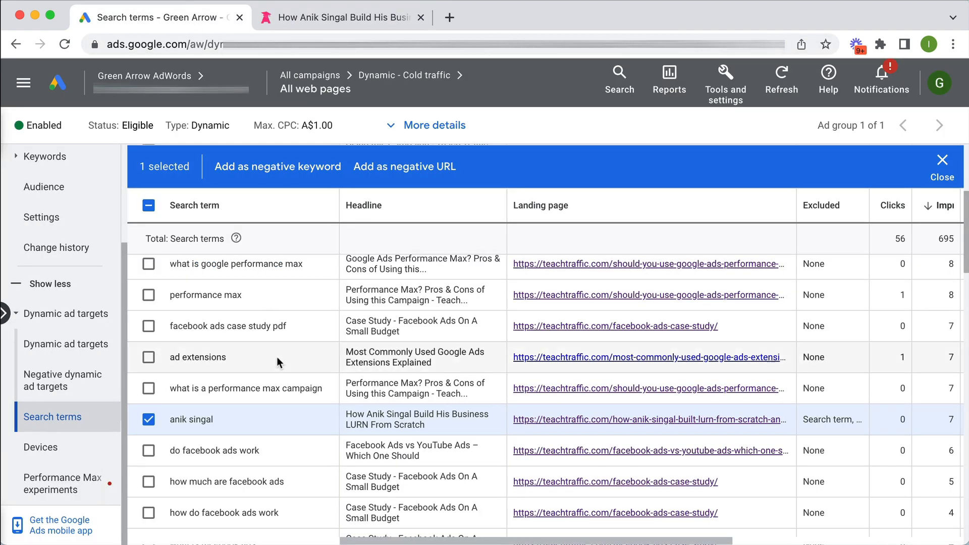
- Open the negative dynamic ad targets and start a new entry added at Campaign level
{"action": "left_click", "coordinate": [61, 387]}
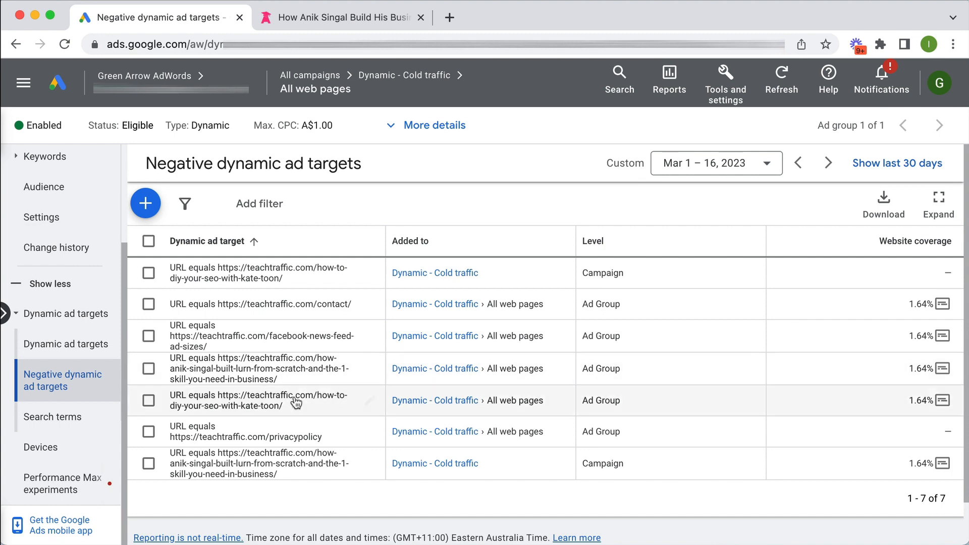
{"action": "left_click", "coordinate": [81, 417]}
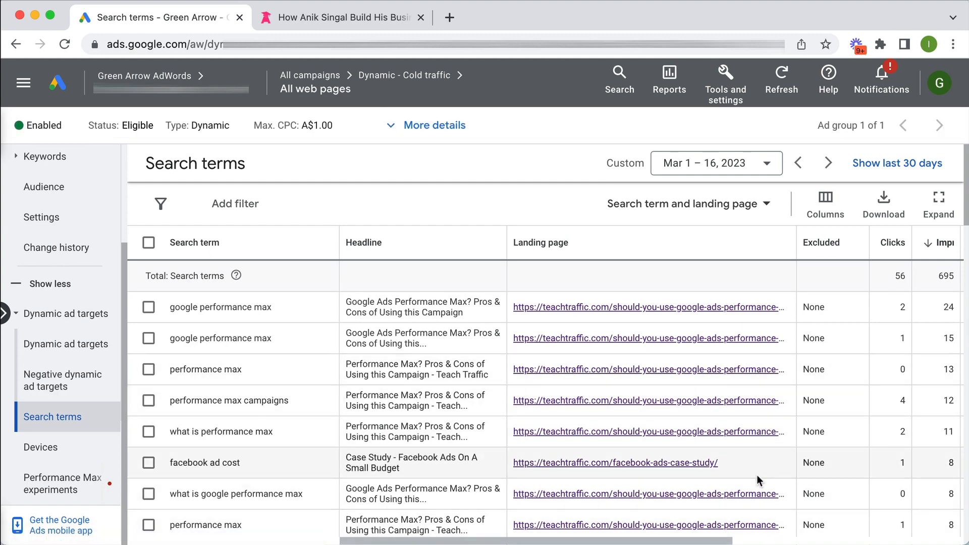
{"action": "left_click", "coordinate": [69, 385]}
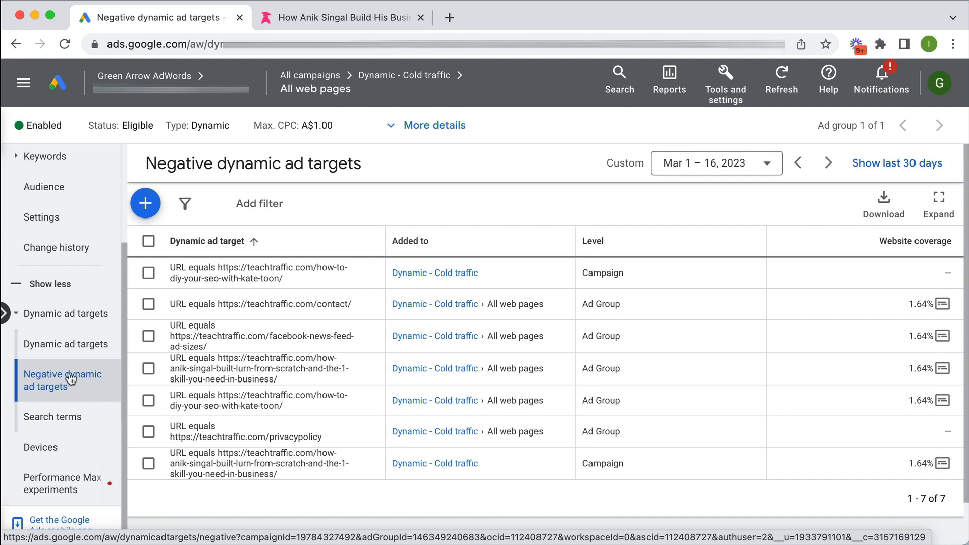
{"action": "left_click", "coordinate": [144, 203]}
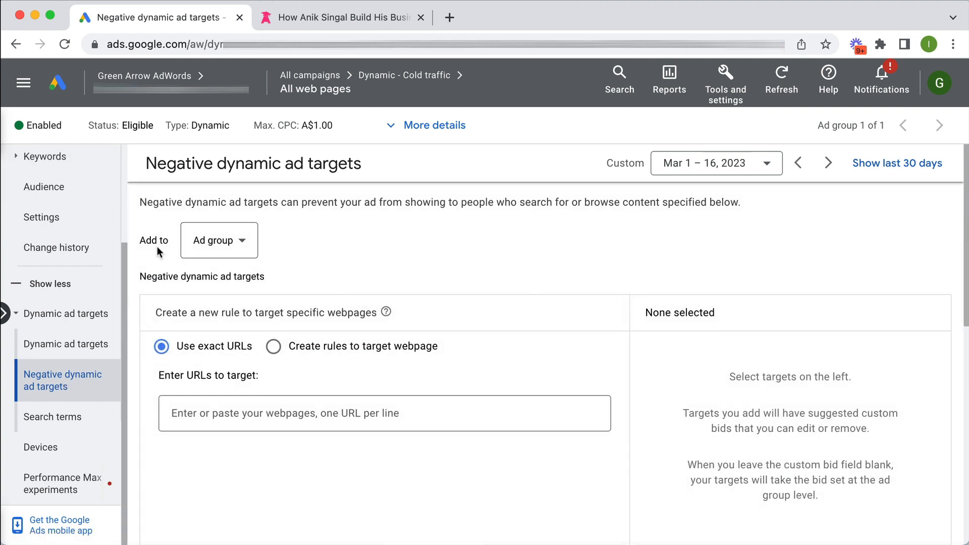
{"action": "left_click", "coordinate": [219, 242]}
{"action": "left_click", "coordinate": [225, 253]}
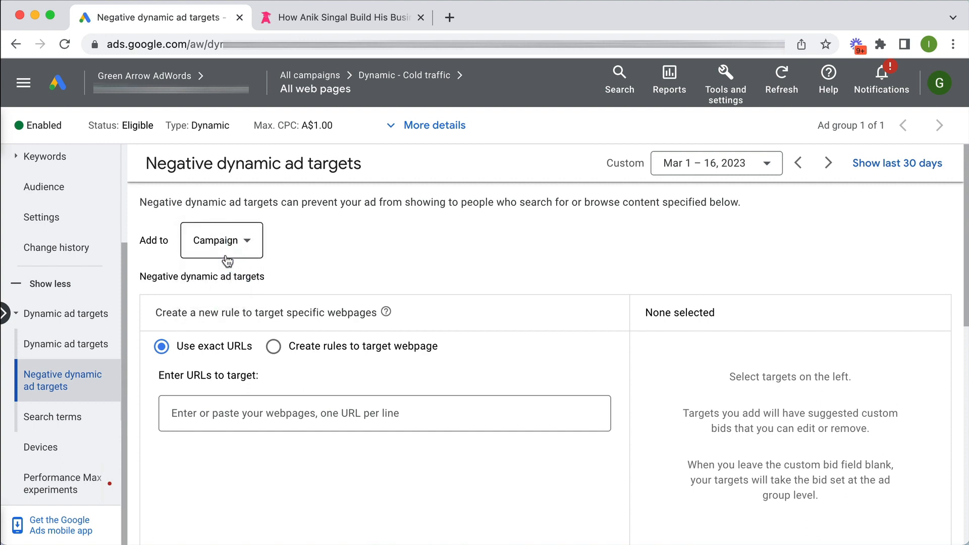
- Add the copied LURN podcast page URL as an exact-URL negative target and try to save it
{"action": "left_click", "coordinate": [260, 408]}
{"action": "key", "text": "super+v"}
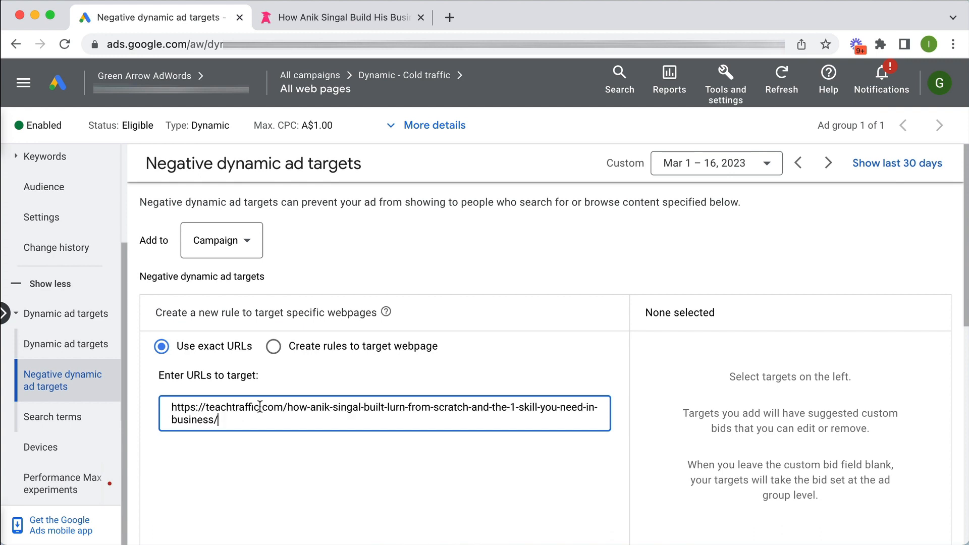
{"action": "scroll", "coordinate": [259, 405], "scroll_direction": "down", "scroll_amount": 2}
{"action": "left_click", "coordinate": [162, 485]}
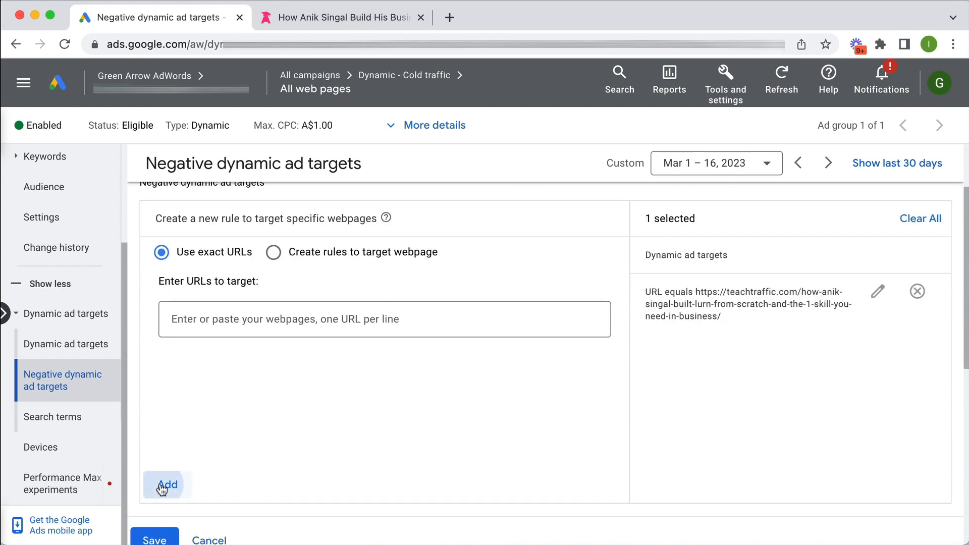
{"action": "scroll", "coordinate": [746, 371], "scroll_direction": "down", "scroll_amount": 1}
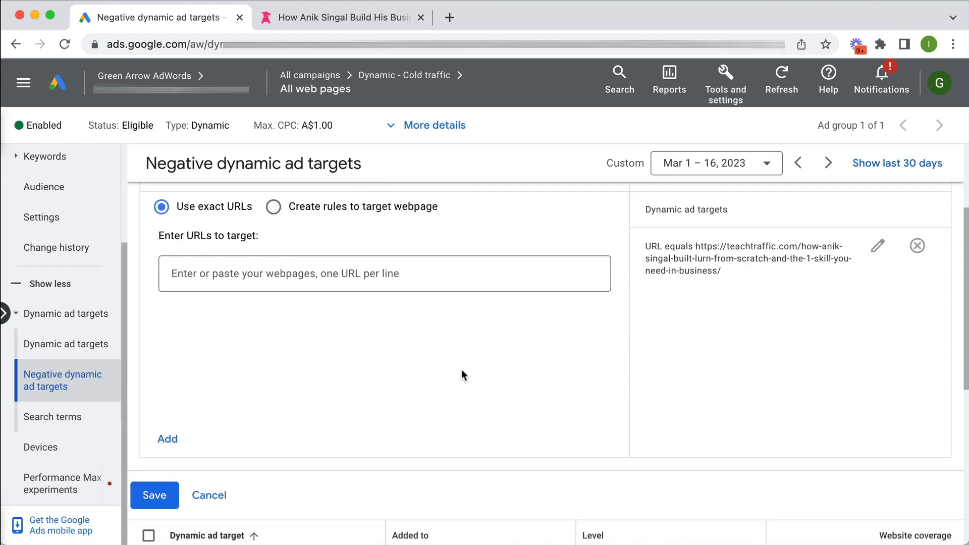
{"action": "left_click", "coordinate": [158, 495]}
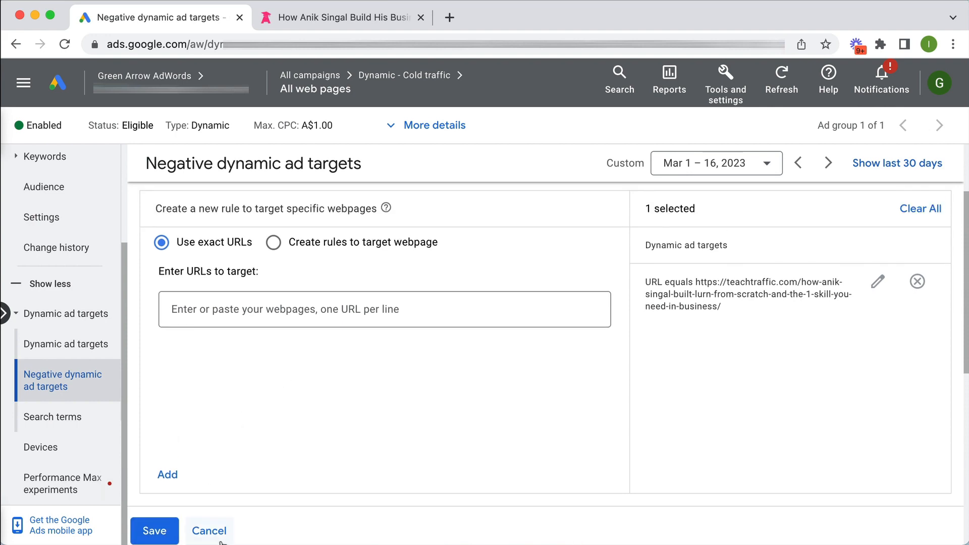
- Return to the search terms report and look through the first search terms
{"action": "left_click", "coordinate": [79, 417]}
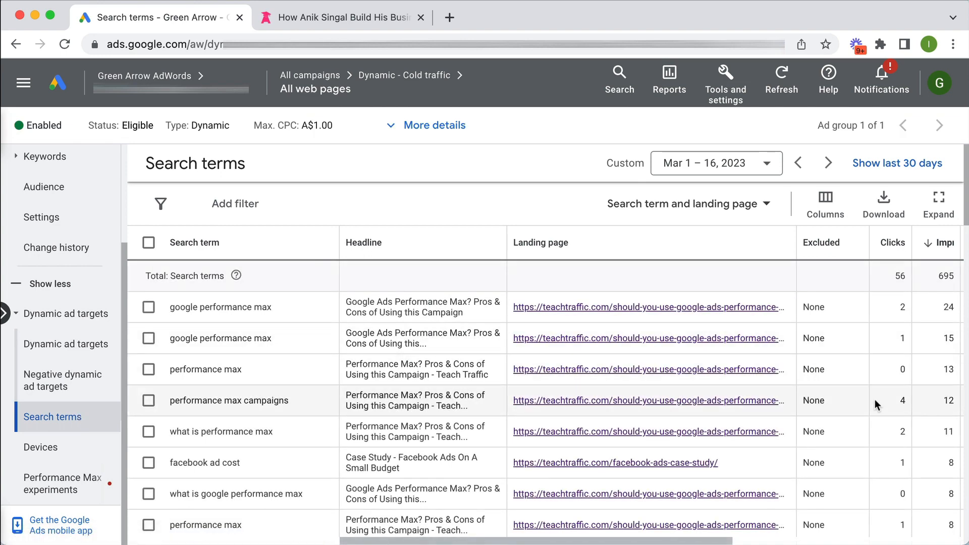
{"action": "scroll", "coordinate": [870, 400], "scroll_direction": "down", "scroll_amount": 2}
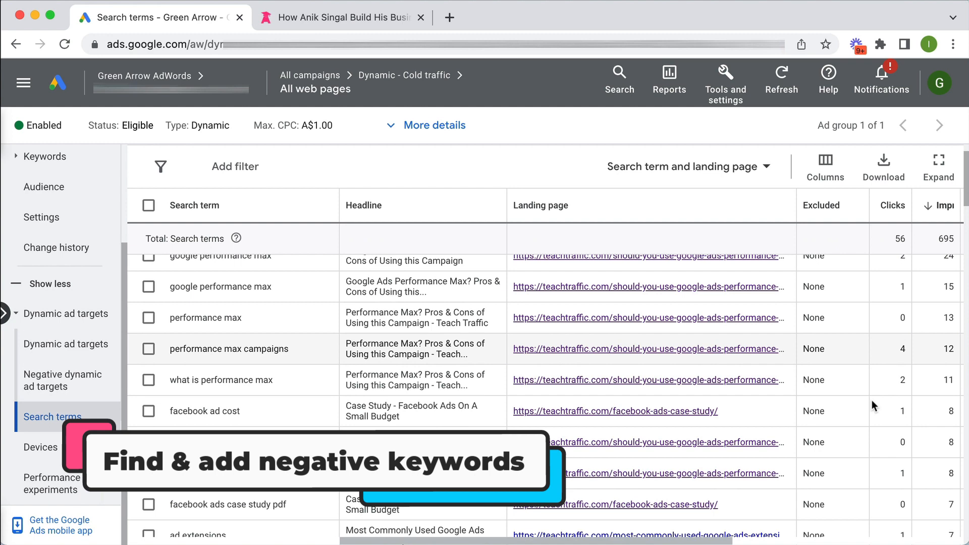
{"action": "scroll", "coordinate": [870, 399], "scroll_direction": "up", "scroll_amount": 2}
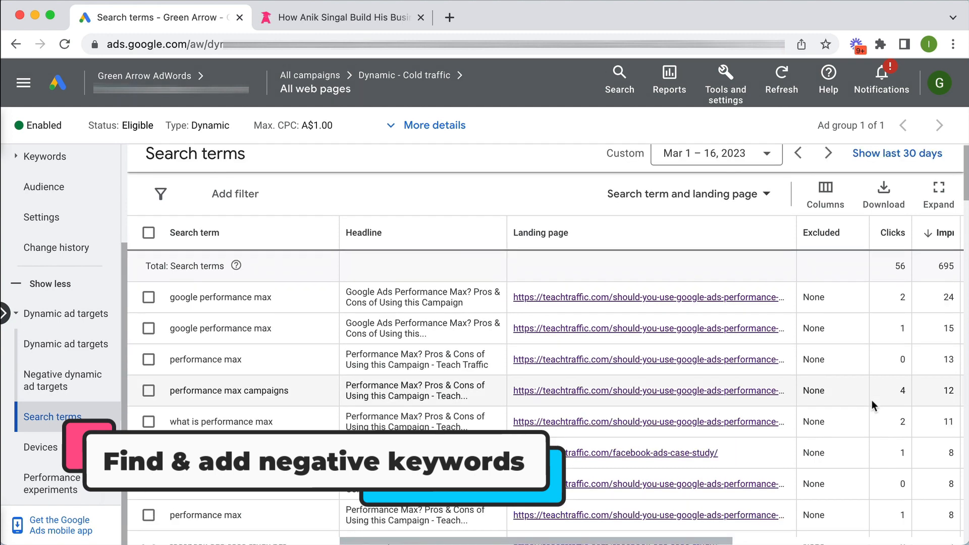
- Find the search term naming the LURN podcast guest and copy it from the search terms report
{"action": "scroll", "coordinate": [871, 399], "scroll_direction": "down", "scroll_amount": 1}
{"action": "scroll", "coordinate": [871, 400], "scroll_direction": "down", "scroll_amount": 5}
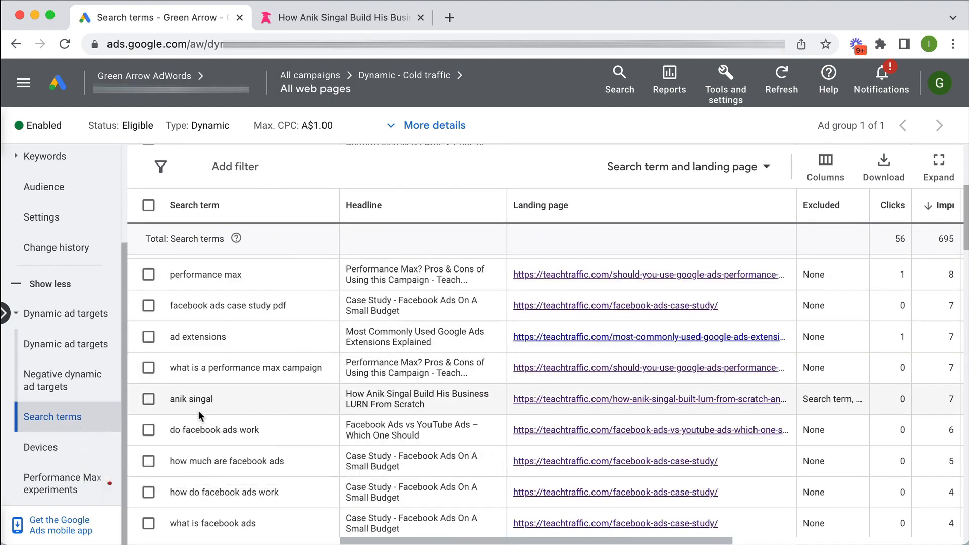
{"action": "left_click_drag", "start_coordinate": [218, 397], "coordinate": [167, 397]}
{"action": "key", "text": "super+c"}
{"action": "left_click", "coordinate": [256, 400]}
{"action": "scroll", "coordinate": [45, 353], "scroll_direction": "up", "scroll_amount": 1}
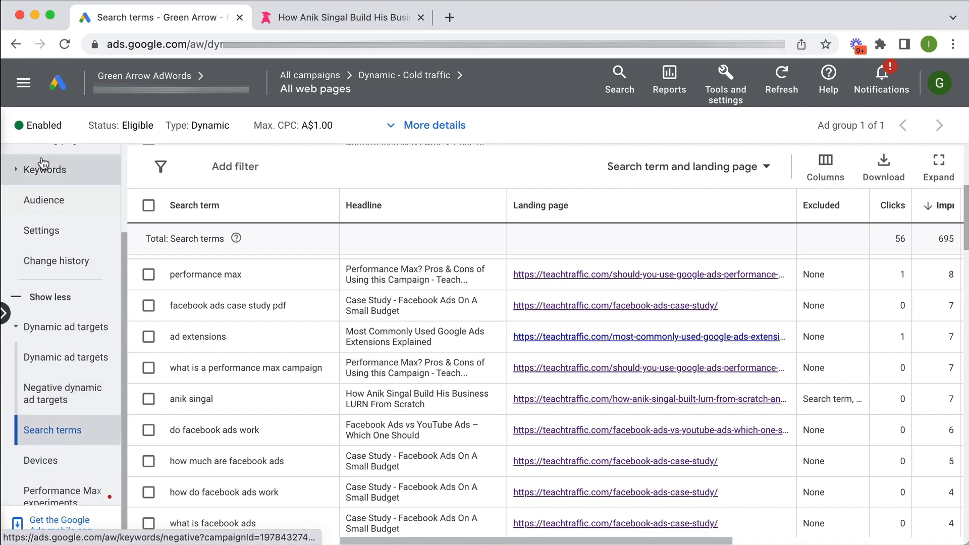
- Open the negative keywords and fill a new Campaign-level entry for Dynamic - Cold traffic with the copied search term
{"action": "left_click", "coordinate": [33, 172]}
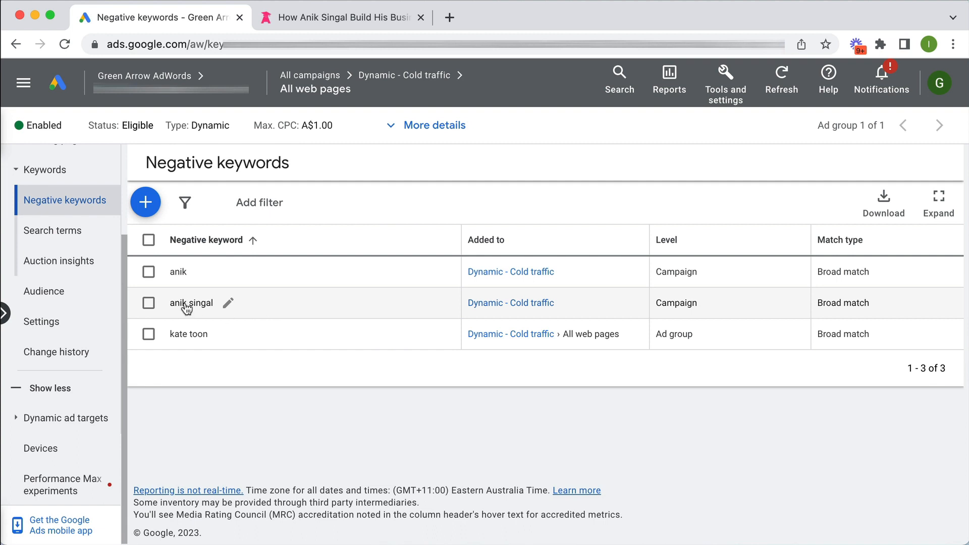
{"action": "left_click", "coordinate": [146, 205]}
{"action": "scroll", "coordinate": [407, 307], "scroll_direction": "down", "scroll_amount": 1}
{"action": "left_click", "coordinate": [200, 270]}
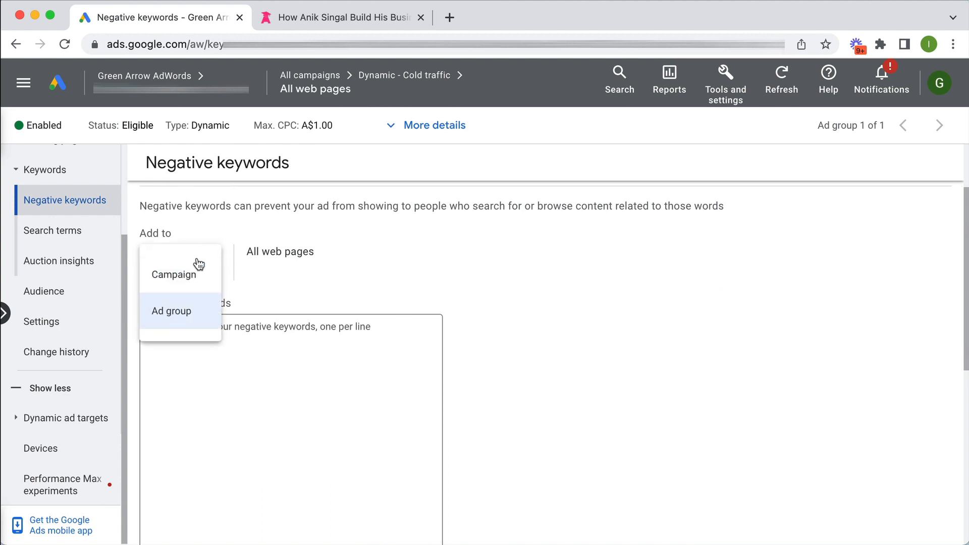
{"action": "left_click", "coordinate": [181, 288]}
{"action": "left_click", "coordinate": [239, 373]}
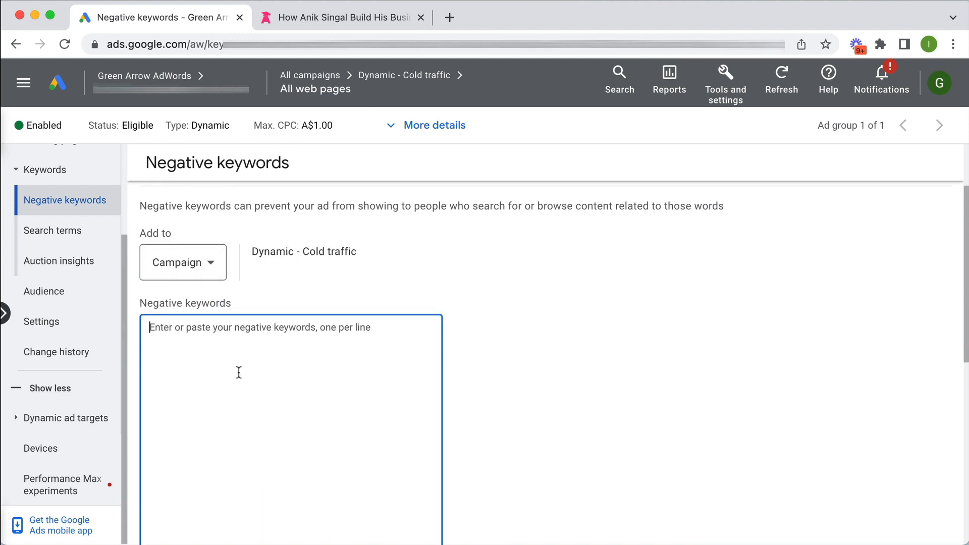
{"action": "key", "text": "super+v"}
- Look over the negative keyword list options in the new entry and cancel it
{"action": "scroll", "coordinate": [591, 386], "scroll_direction": "down", "scroll_amount": 5}
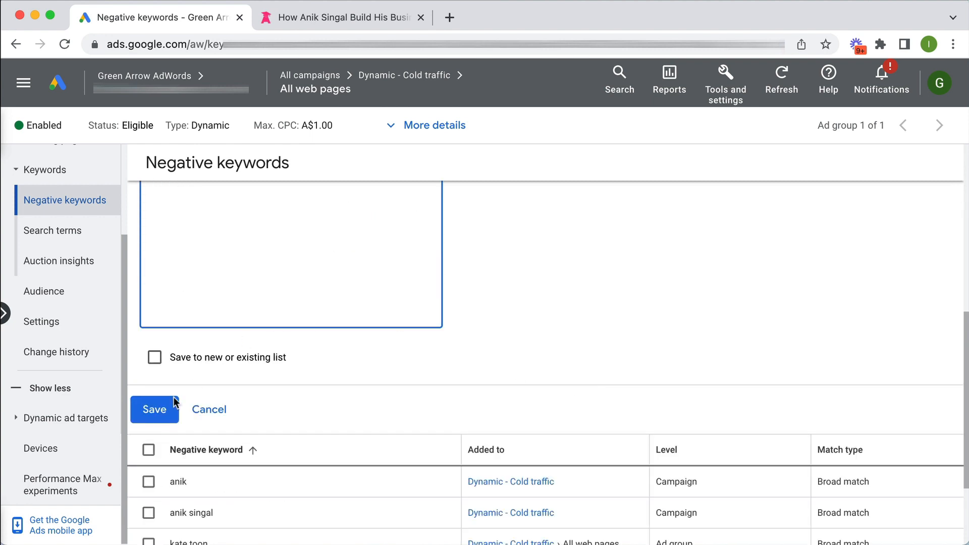
{"action": "scroll", "coordinate": [551, 353], "scroll_direction": "up", "scroll_amount": 5}
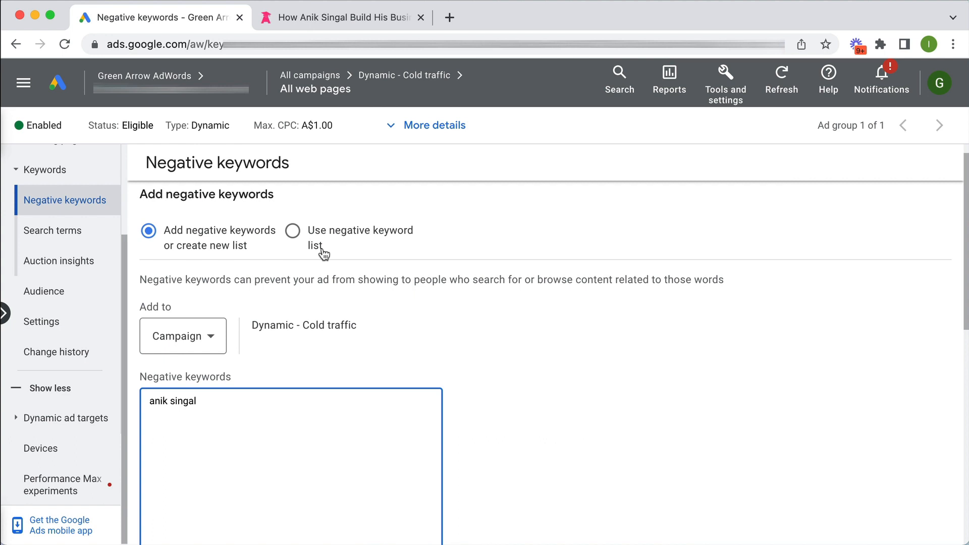
{"action": "scroll", "coordinate": [324, 254], "scroll_direction": "down", "scroll_amount": 5}
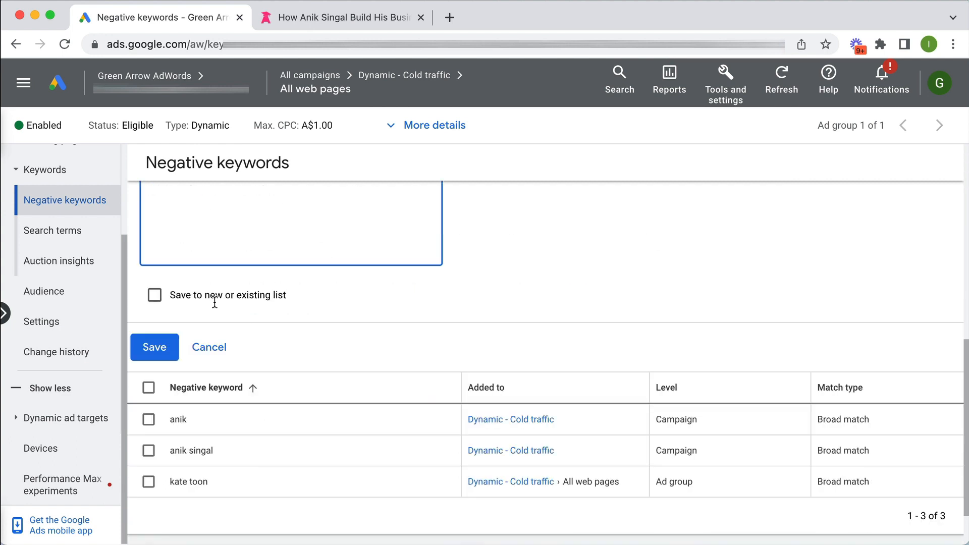
{"action": "left_click", "coordinate": [198, 348]}
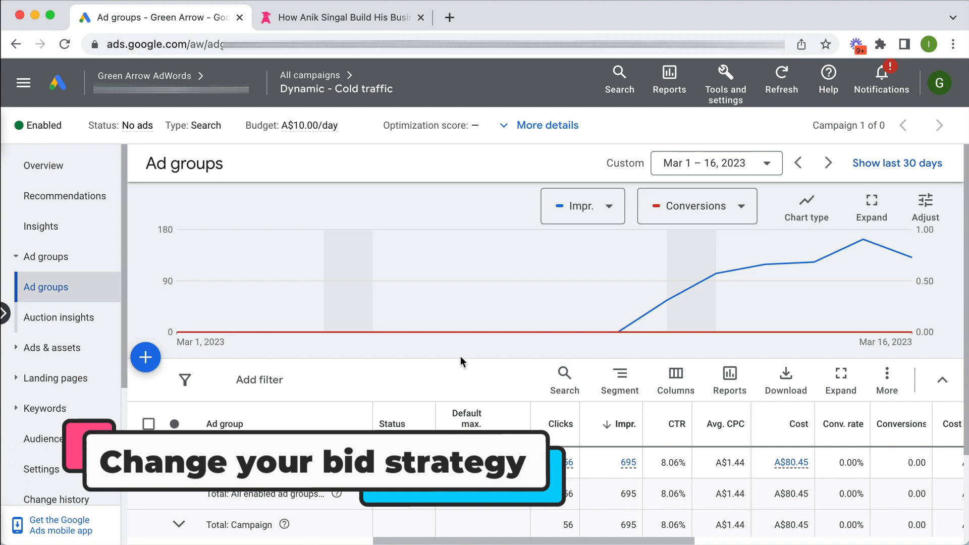
- Open the settings of the Dynamic - Cold traffic campaign and expand its bidding section
{"action": "mouse_move", "coordinate": [488, 429]}
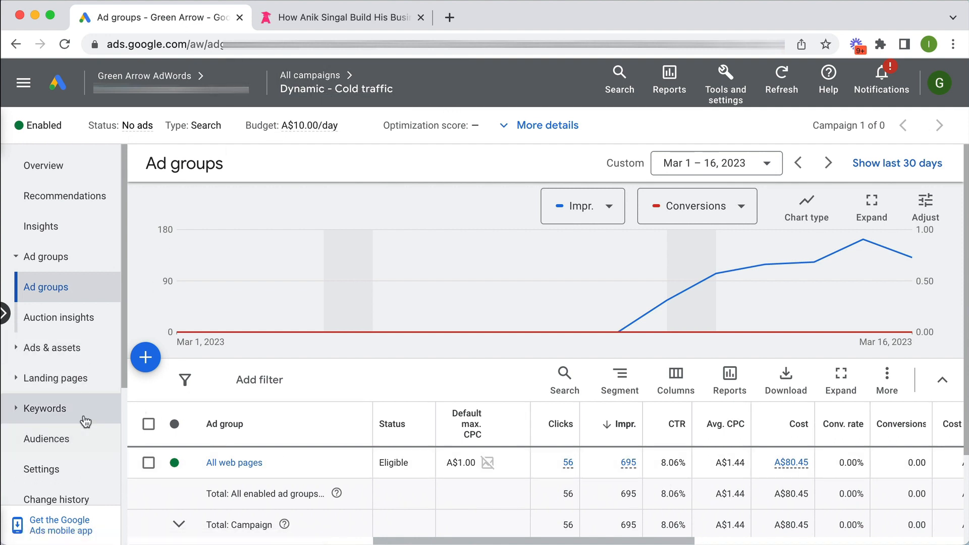
{"action": "scroll", "coordinate": [64, 383], "scroll_direction": "down", "scroll_amount": 3}
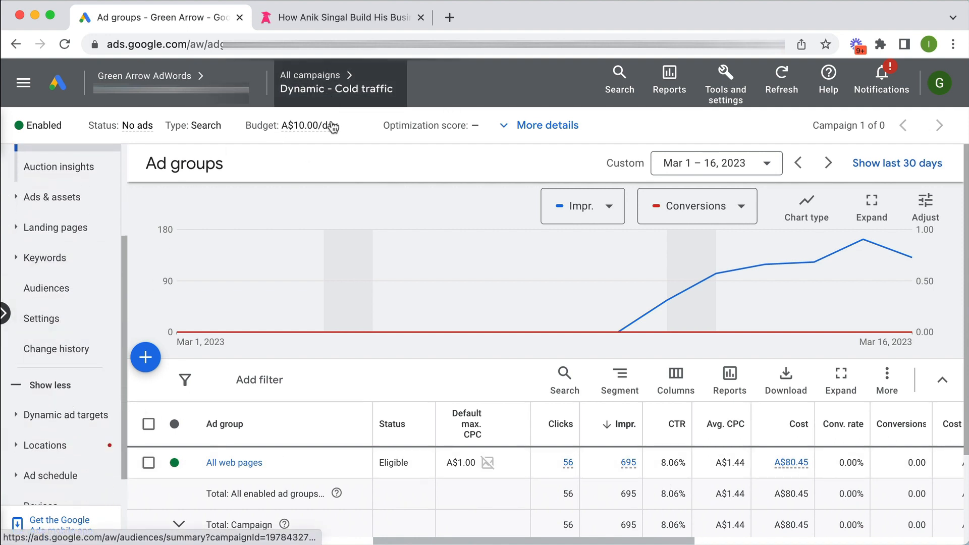
{"action": "left_click", "coordinate": [49, 310]}
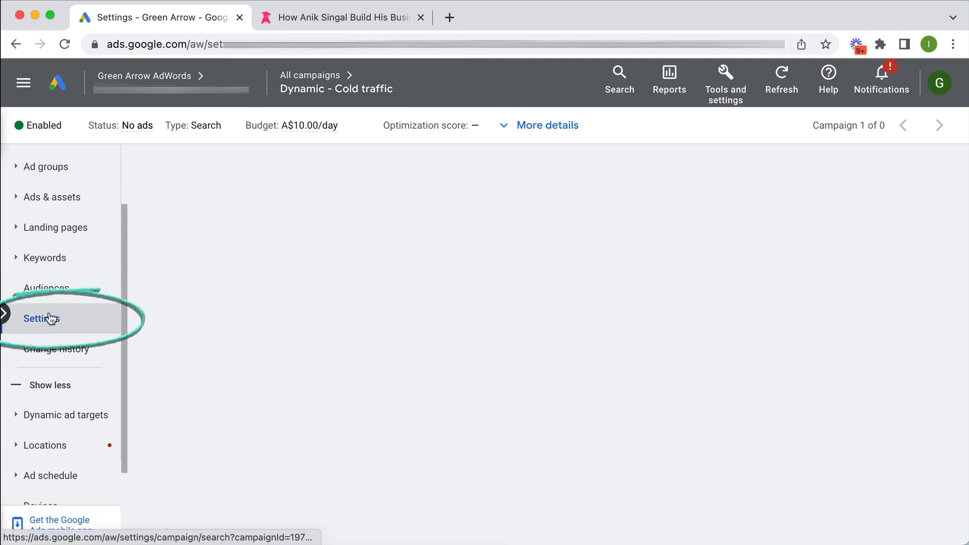
{"action": "scroll", "coordinate": [600, 366], "scroll_direction": "down", "scroll_amount": 2}
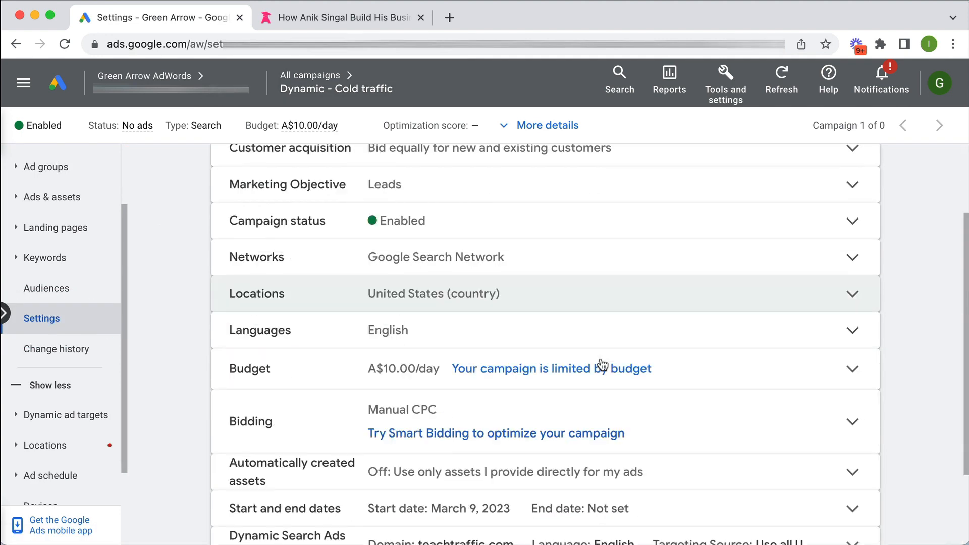
{"action": "left_click", "coordinate": [848, 421]}
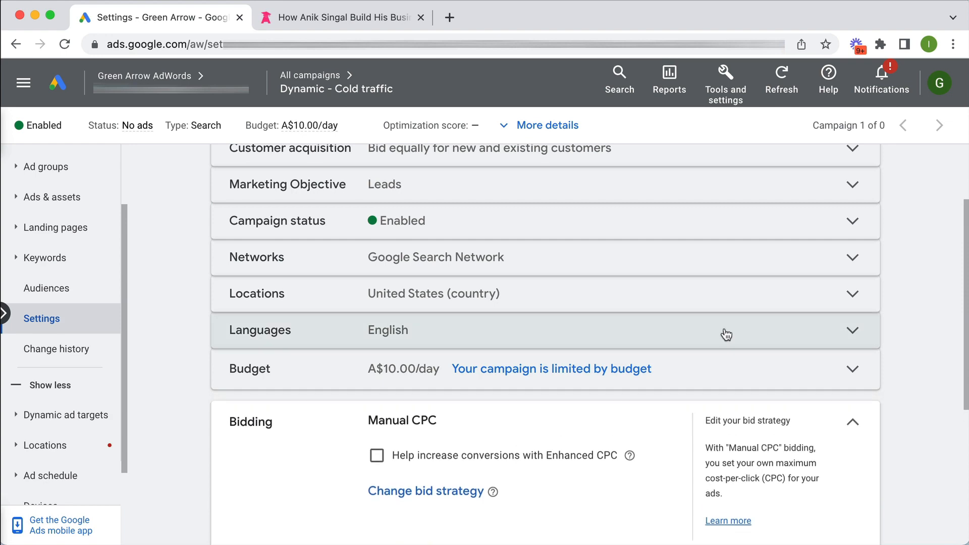
- Try the Maximize conversions bid strategy with a target cost per action enabled, and cancel the bidding change
{"action": "left_click", "coordinate": [455, 286]}
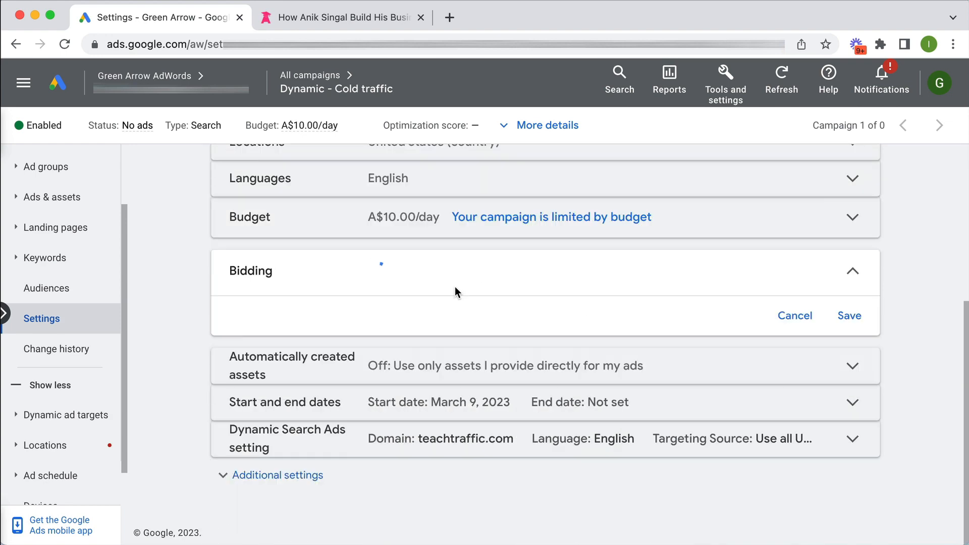
{"action": "left_click", "coordinate": [466, 231]}
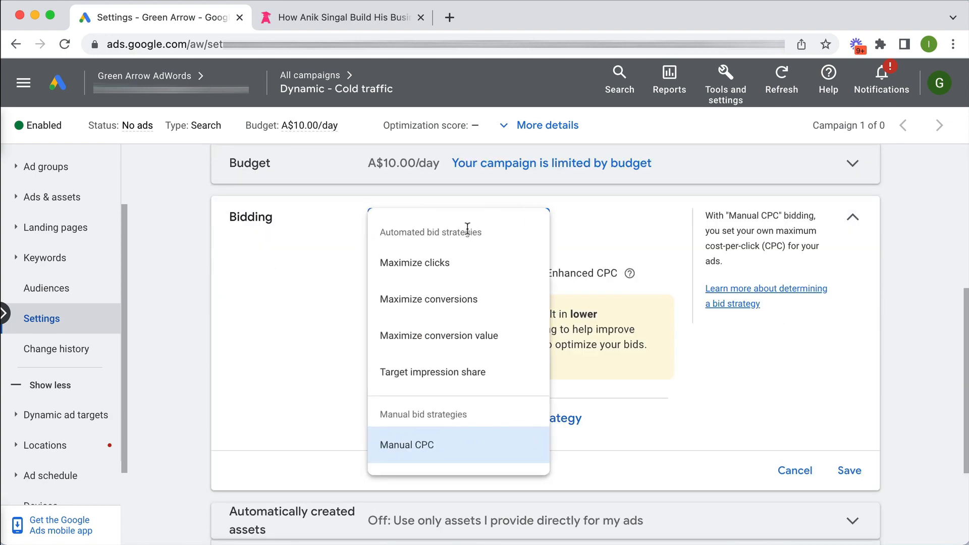
{"action": "left_click", "coordinate": [483, 301]}
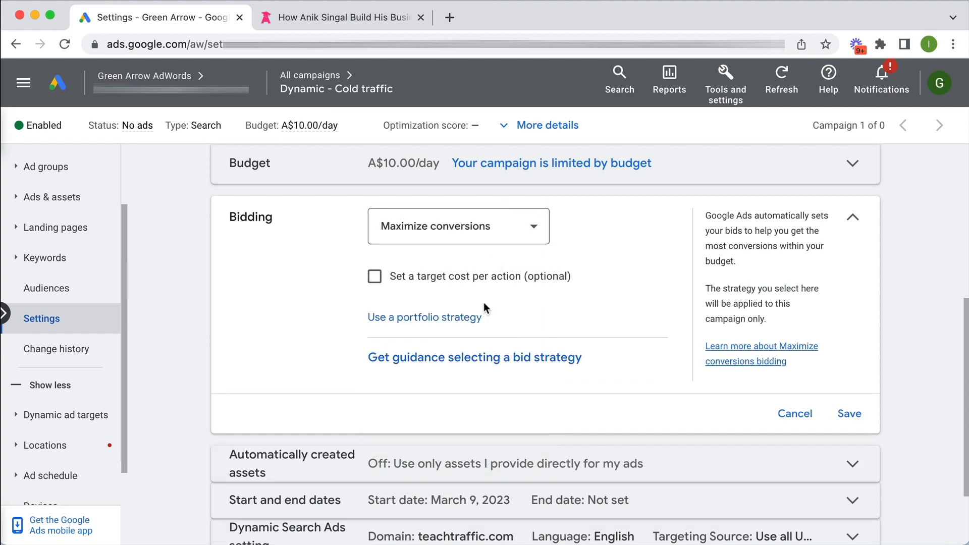
{"action": "left_click", "coordinate": [464, 277]}
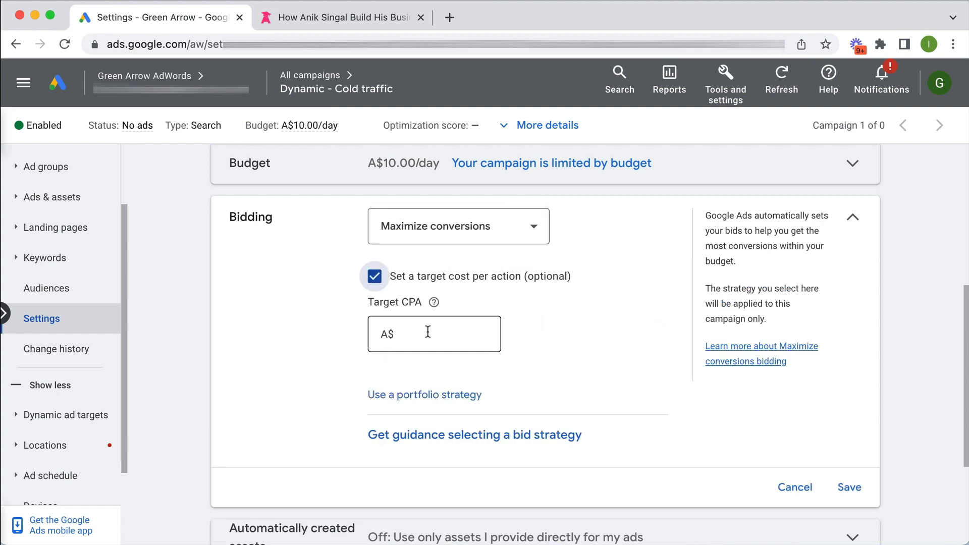
{"action": "left_click", "coordinate": [454, 336]}
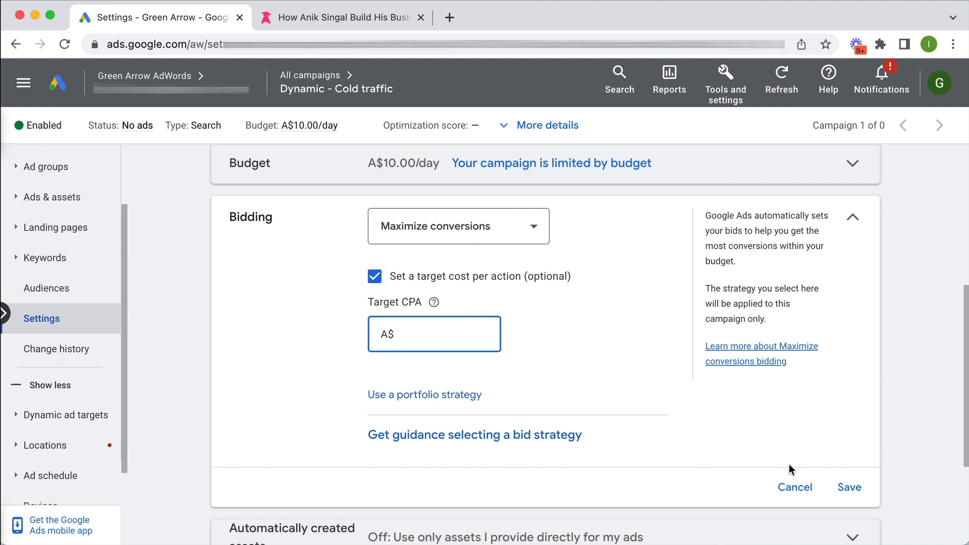
{"action": "left_click", "coordinate": [795, 487]}
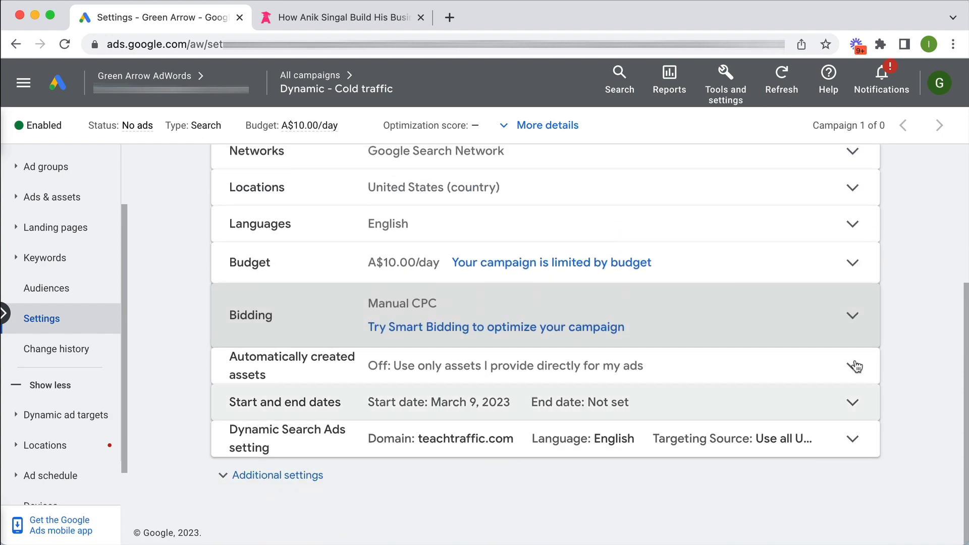